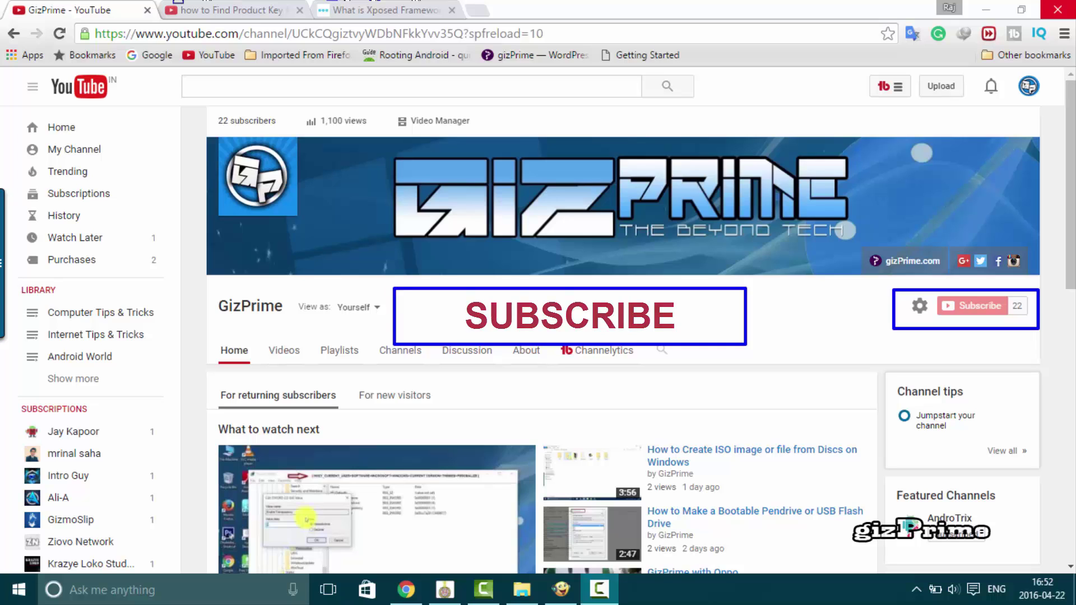
Step: Switch from the GizPrime channel page to the other open video tab
click(206, 9)
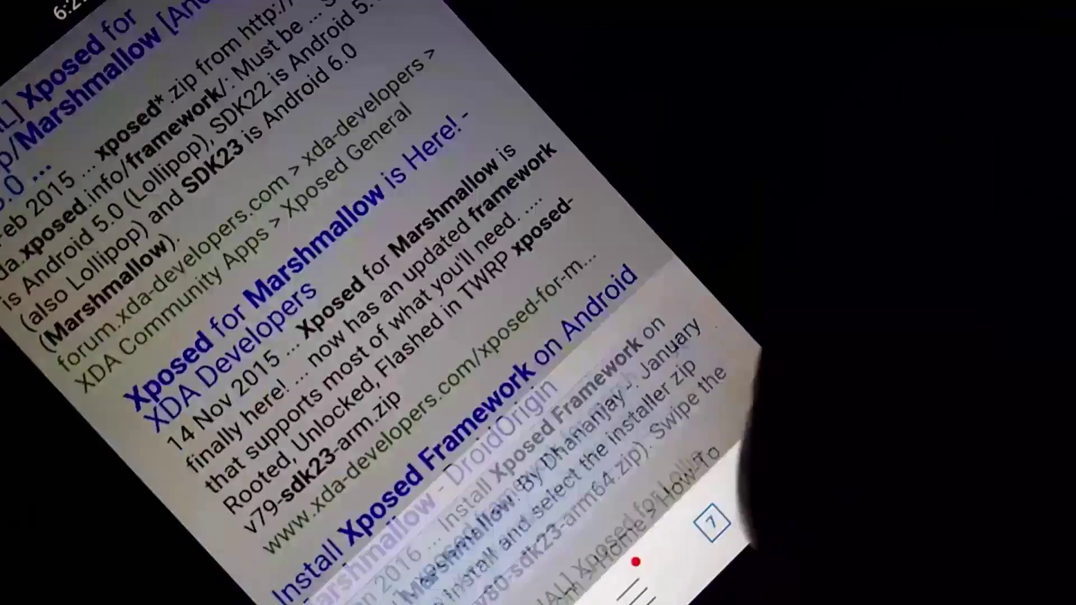
Step: Switch to the XDA Xposed thread tab with XposedInstaller_3.0_alpha4.apk, then go home
click(709, 521)
click(539, 353)
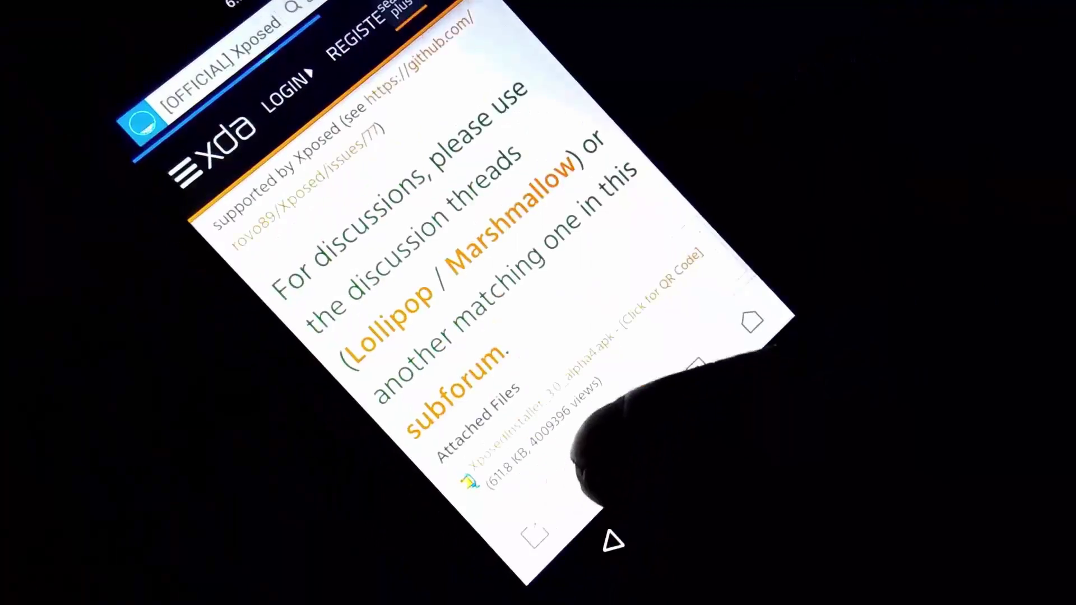
click(665, 454)
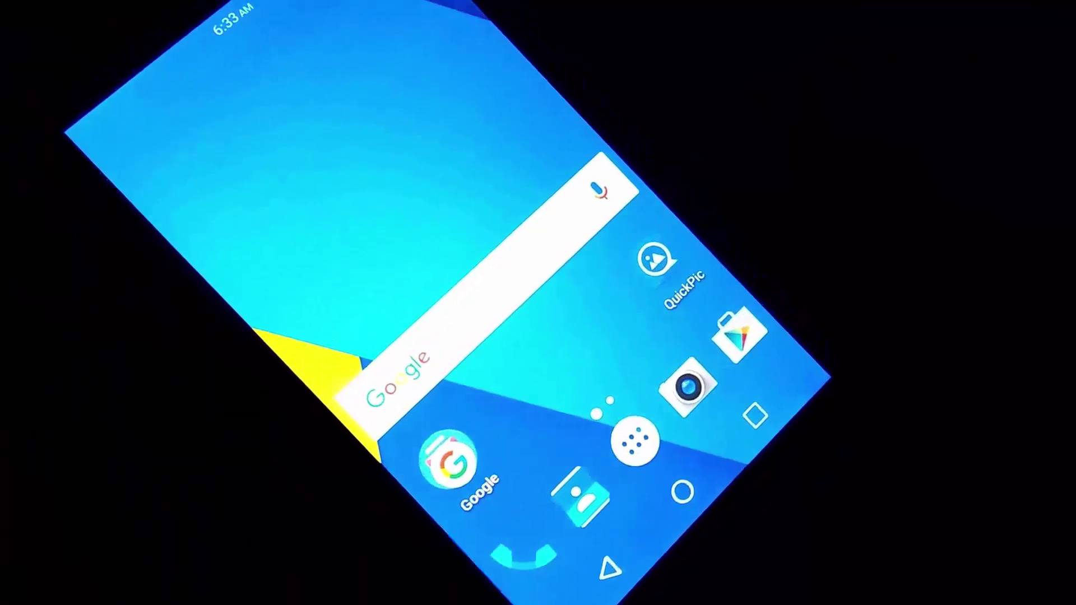
Step: Install XposedInstaller 3.0 alpha4 from its APK in ES File Explorer's 102B-1309 backups folder
click(623, 451)
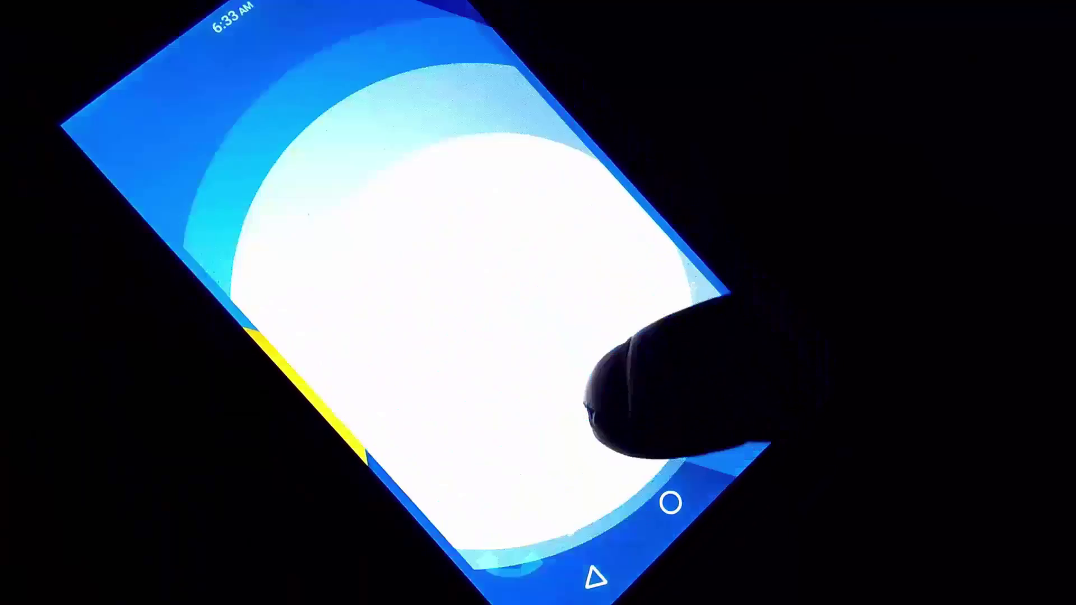
click(465, 348)
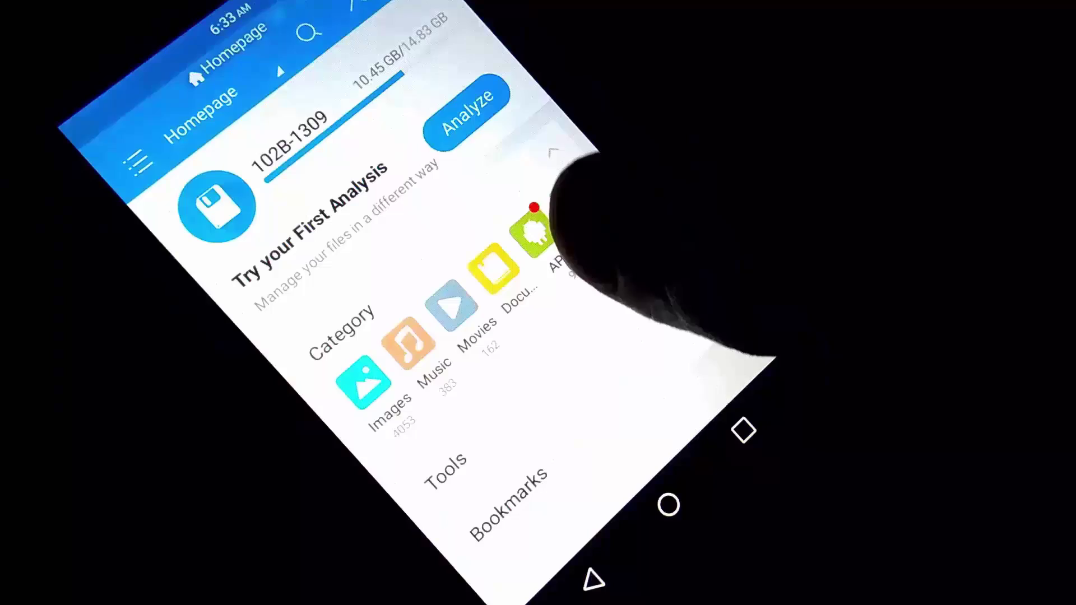
click(329, 118)
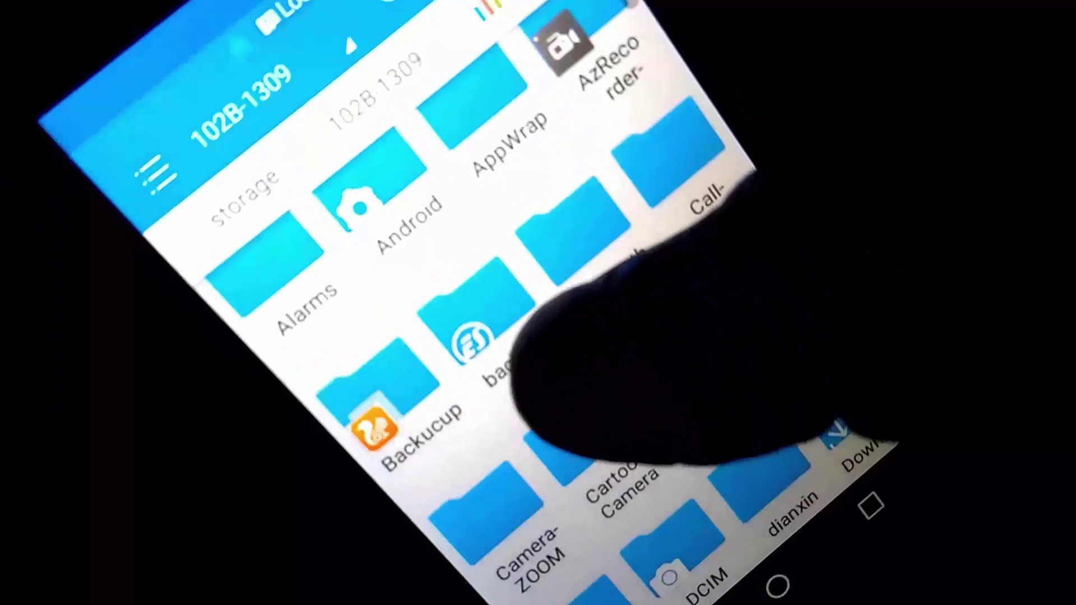
click(488, 316)
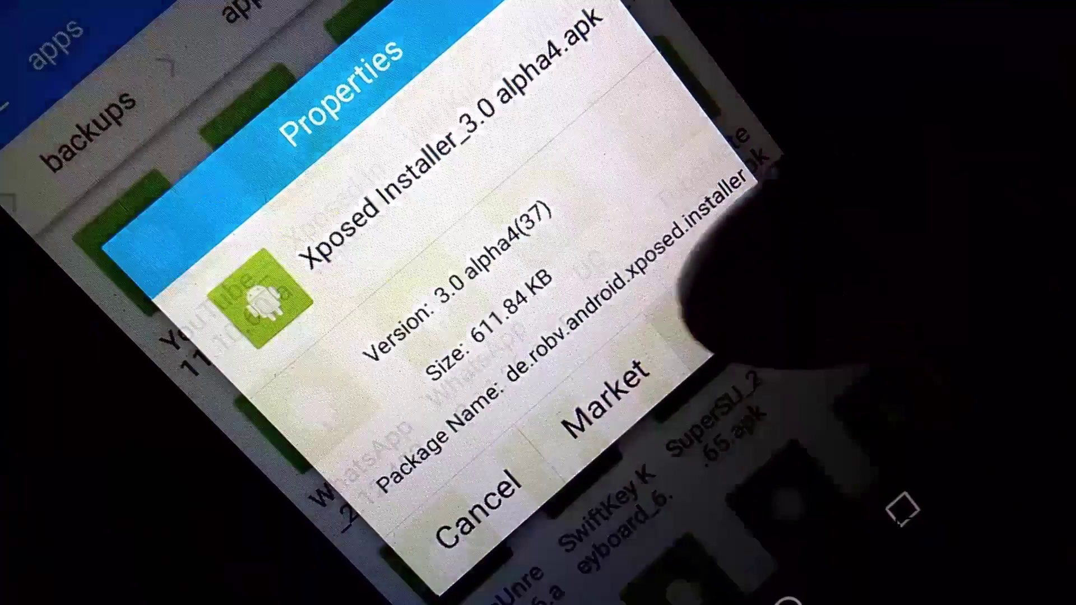
click(732, 291)
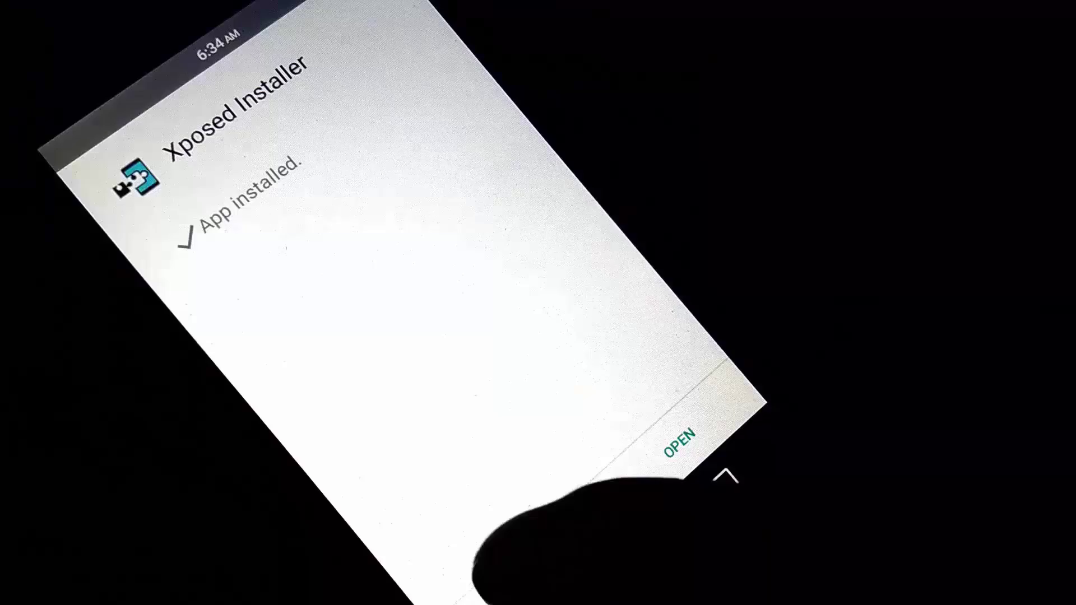
click(533, 578)
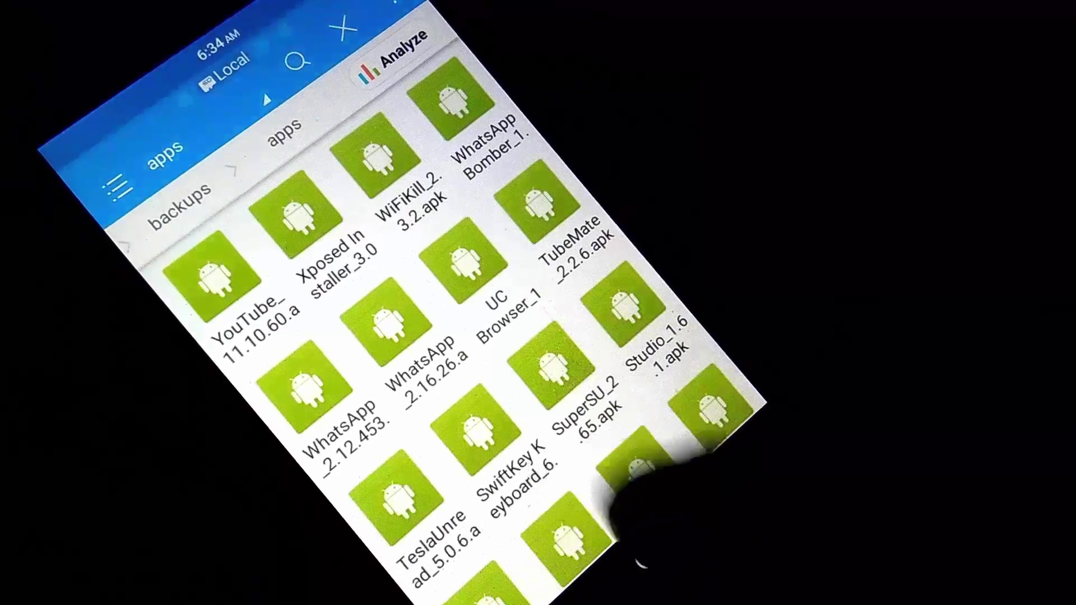
Step: Launch Xposed Installer, open Framework, and permanently dismiss its framework-not-installed warning
key(super)
click(555, 480)
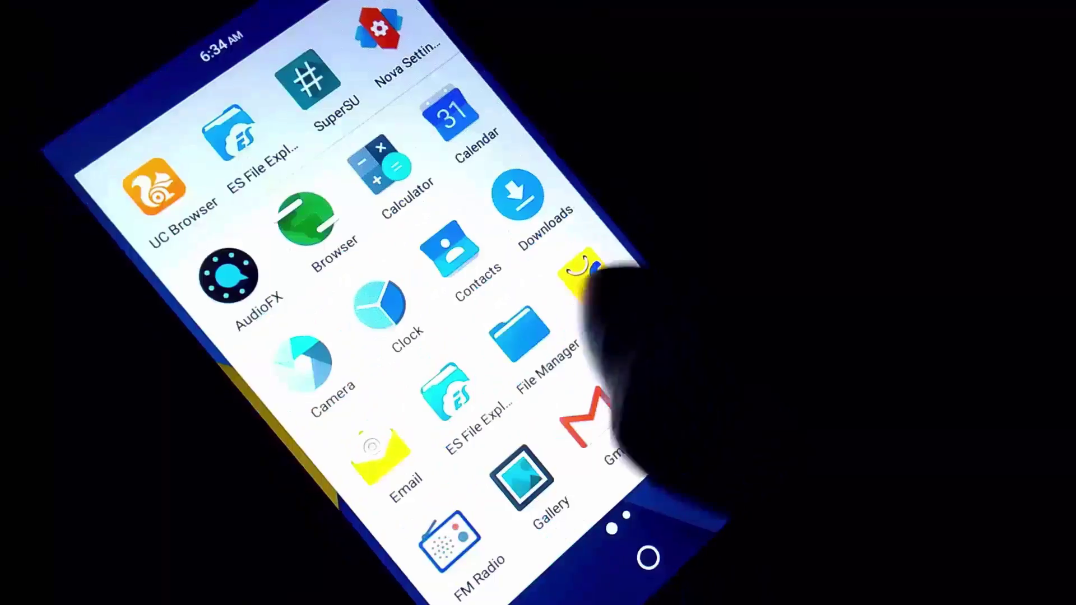
scroll(504, 379, up, 5)
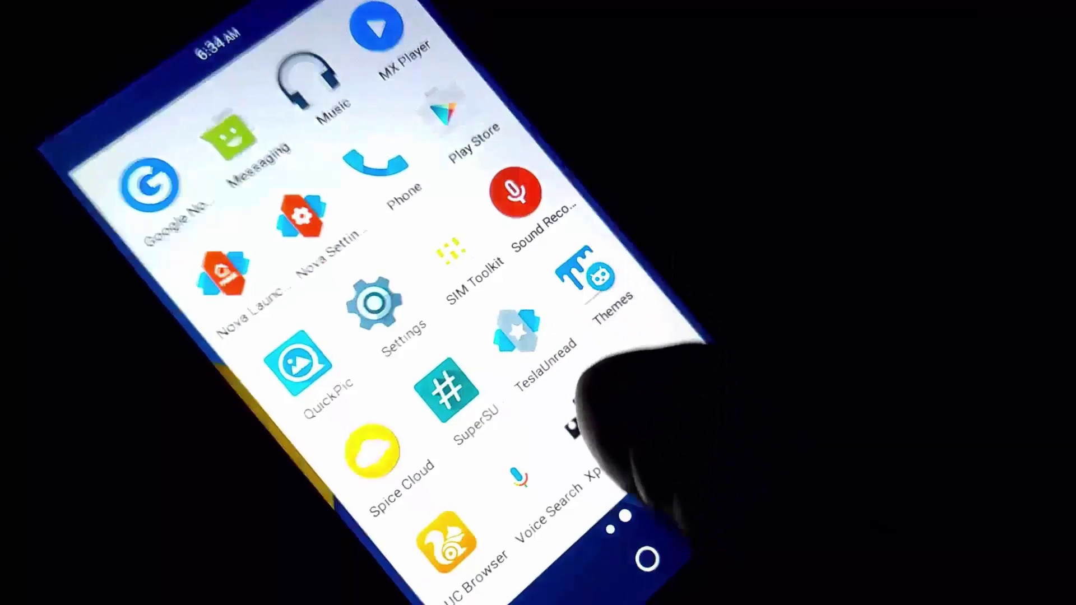
click(580, 391)
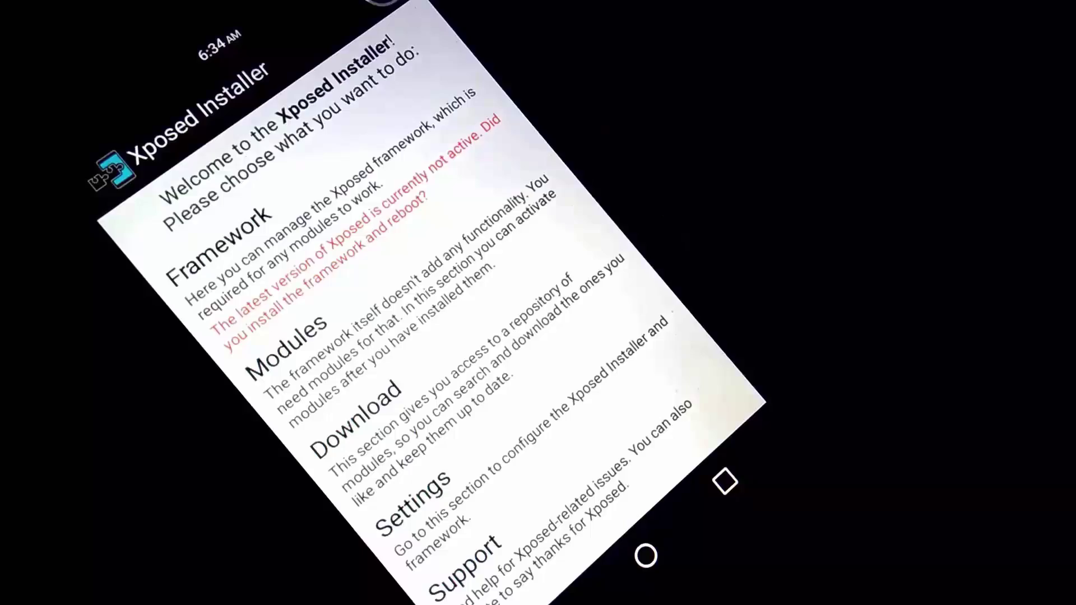
click(362, 202)
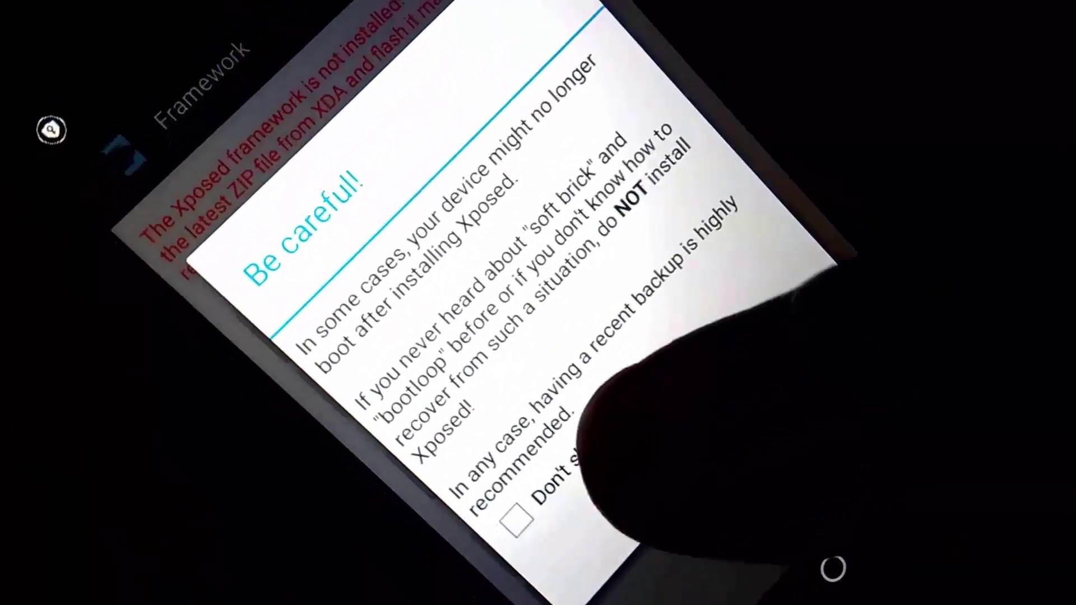
click(526, 508)
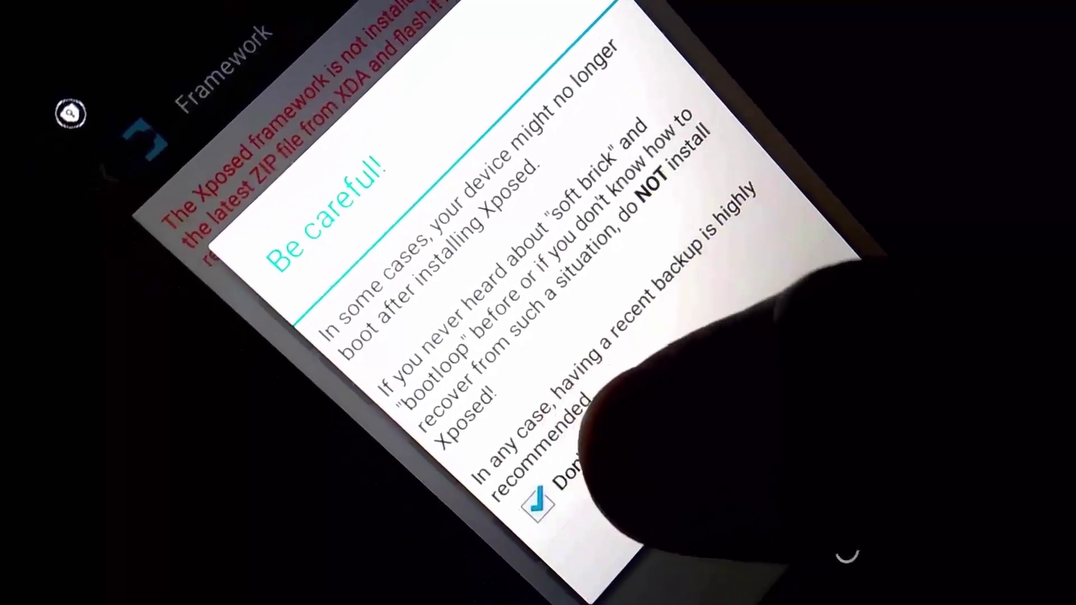
click(715, 522)
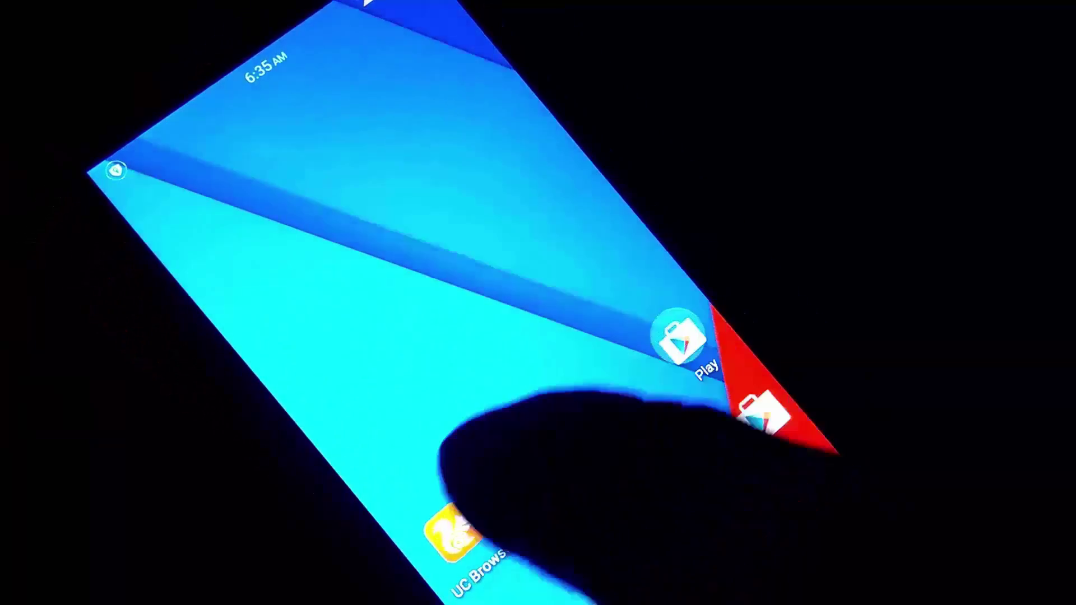
Step: Download xposed-v82-sdk23-arm.zip from the XDA arm builds folder and check it in downloads
click(445, 522)
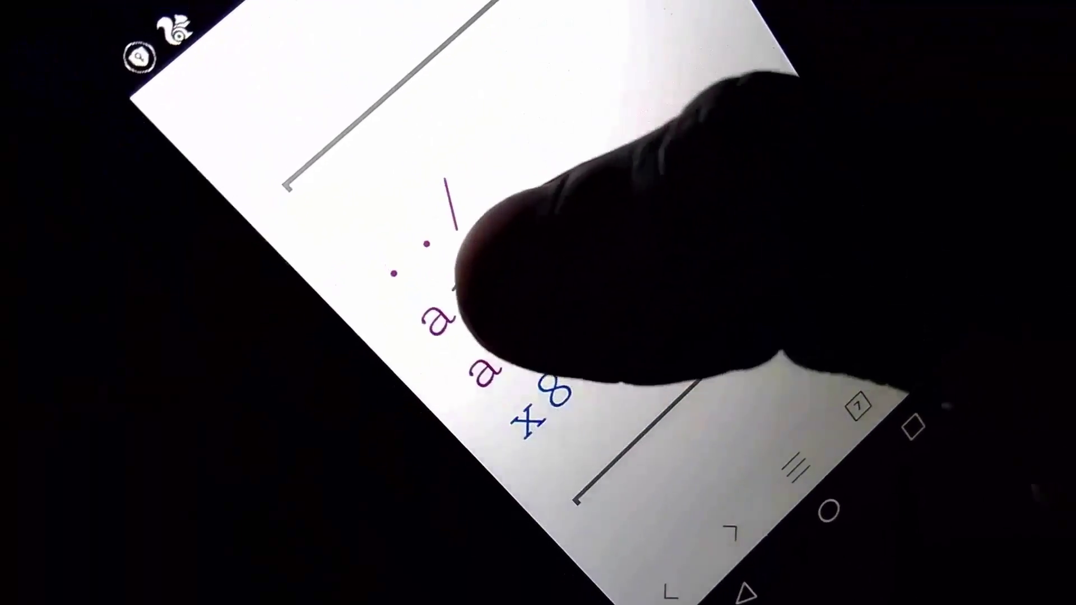
click(450, 269)
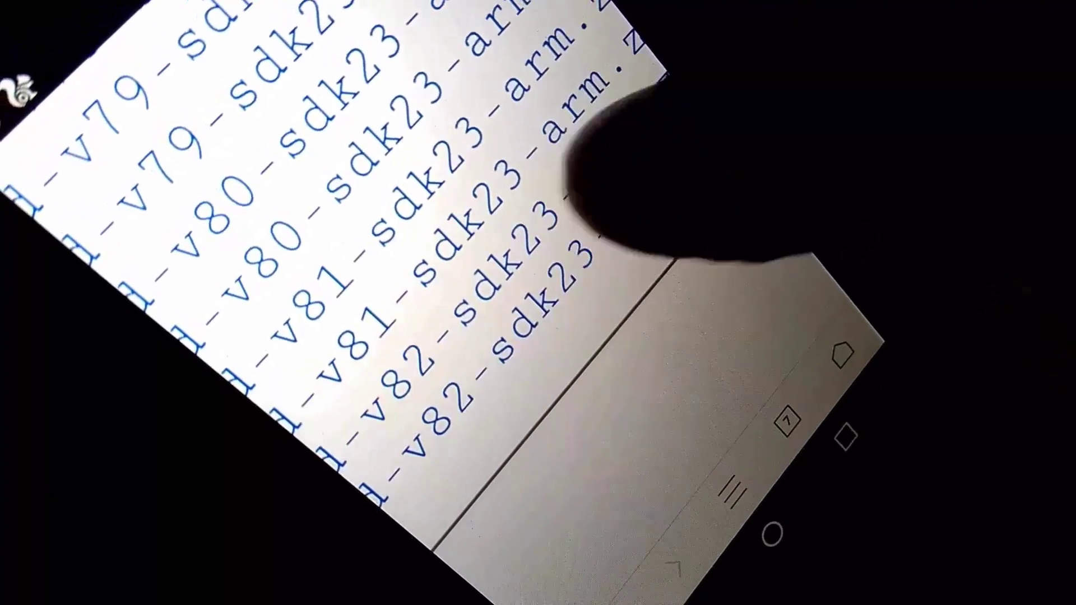
click(581, 143)
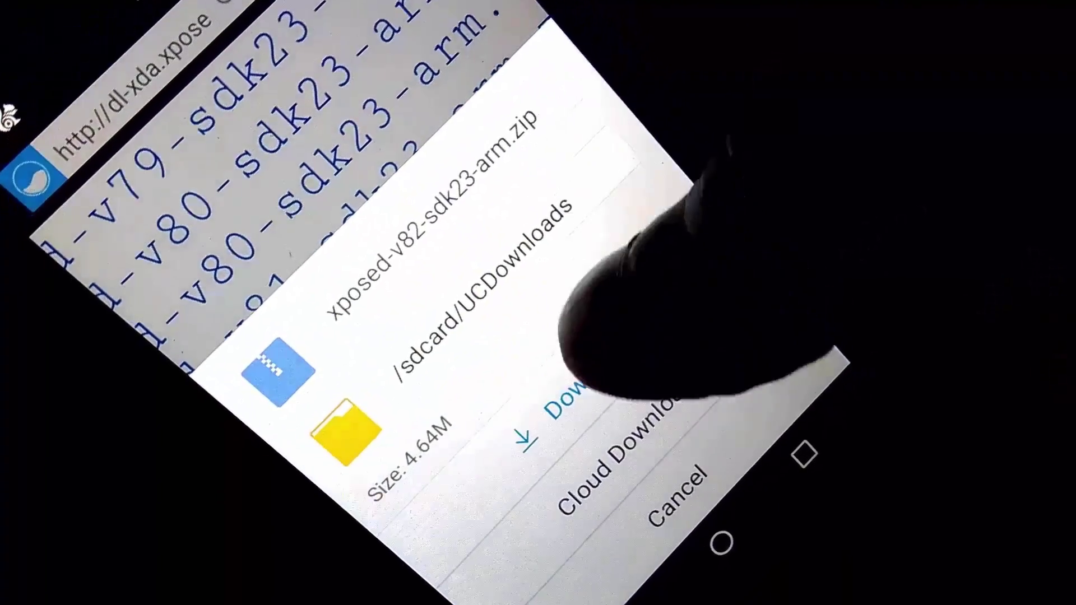
click(560, 412)
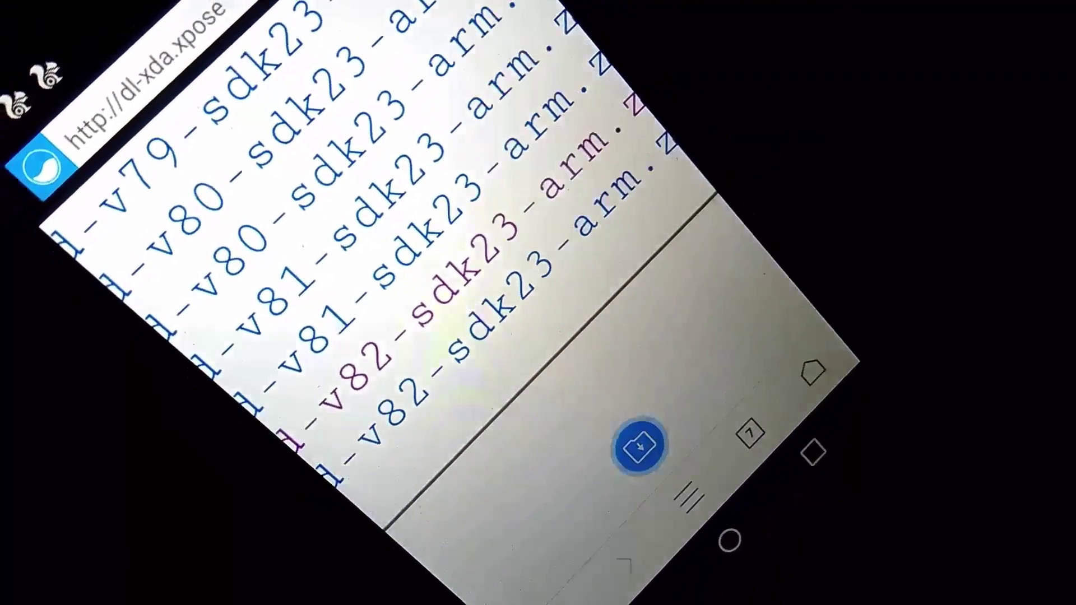
click(690, 501)
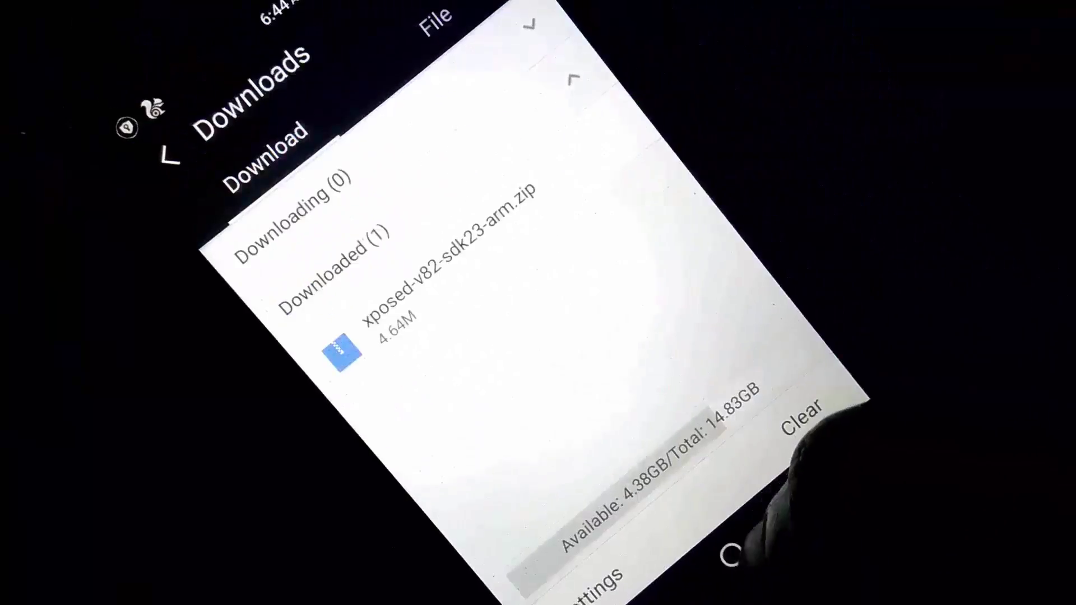
click(730, 554)
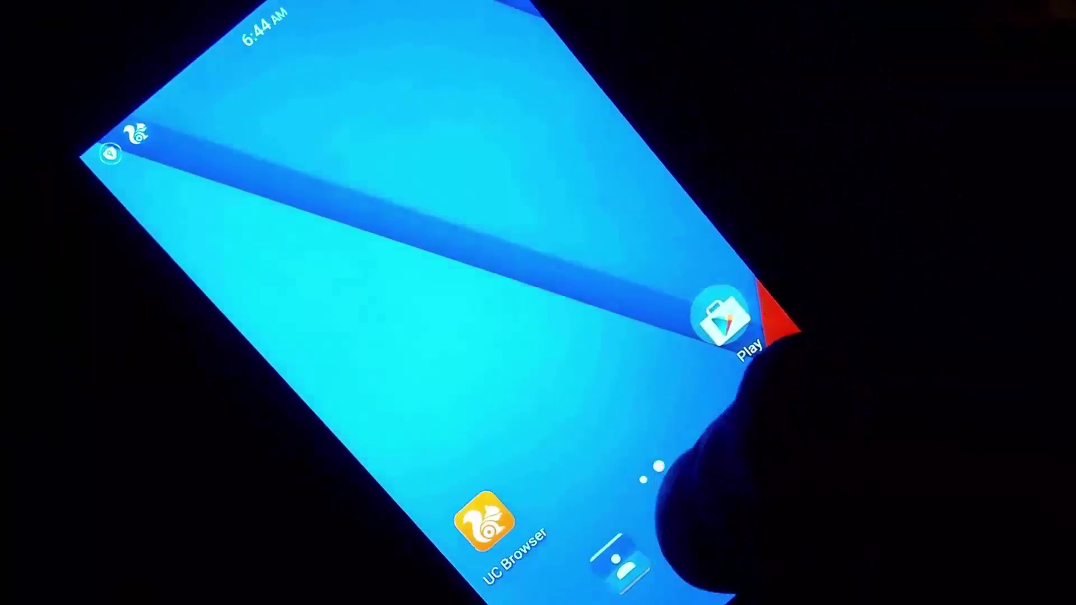
Step: Find xposed-v82-sdk23-arm.zip in ES File Explorer's local UCDownloads folder, then exit
click(682, 496)
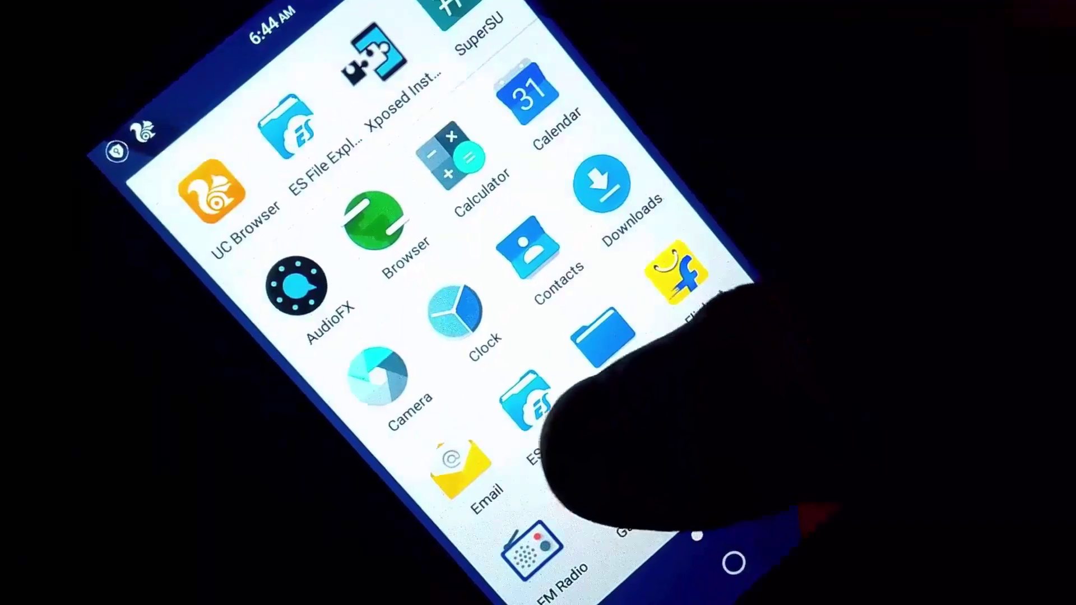
click(286, 134)
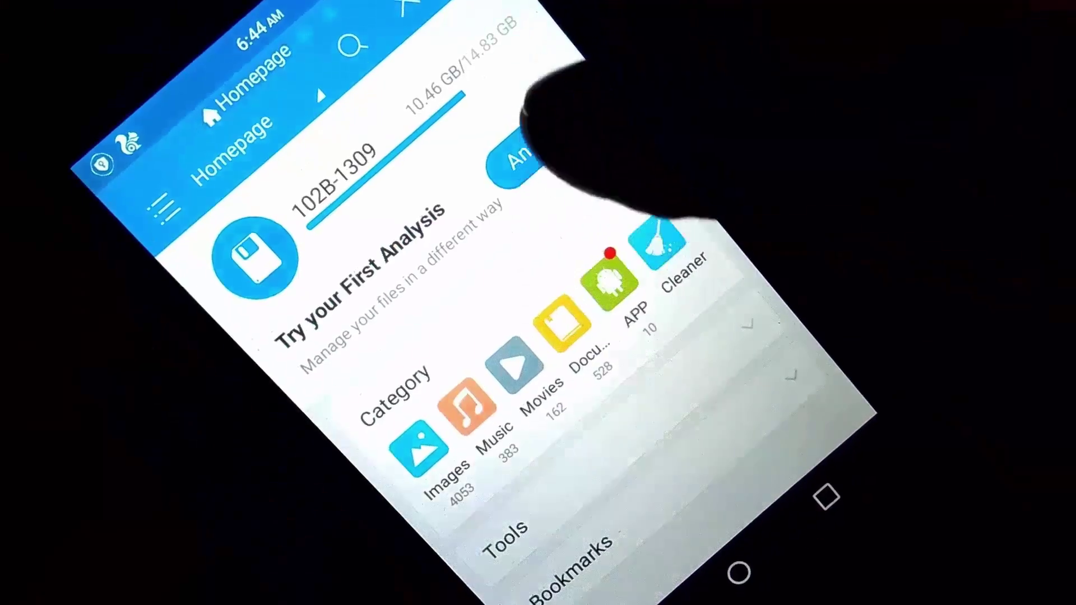
click(479, 109)
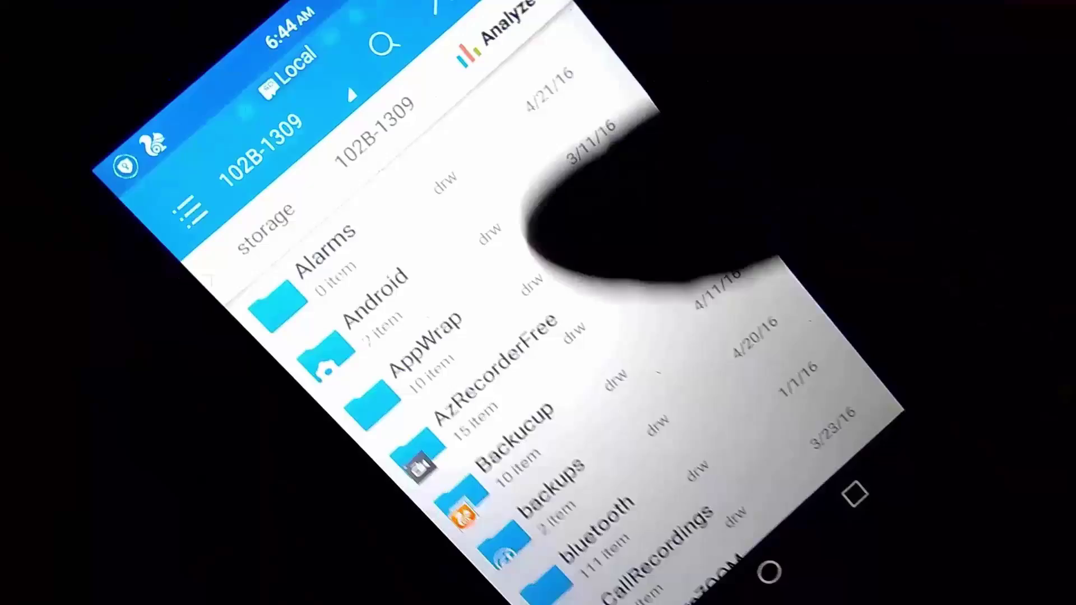
scroll(577, 252, down, 5)
scroll(539, 219, down, 5)
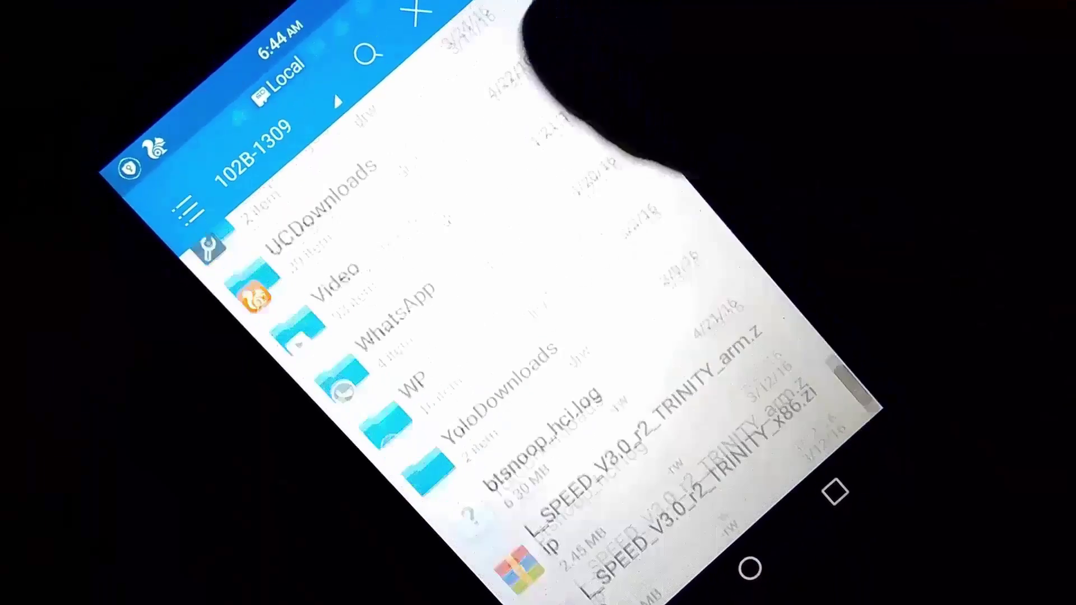
scroll(572, 253, up, 2)
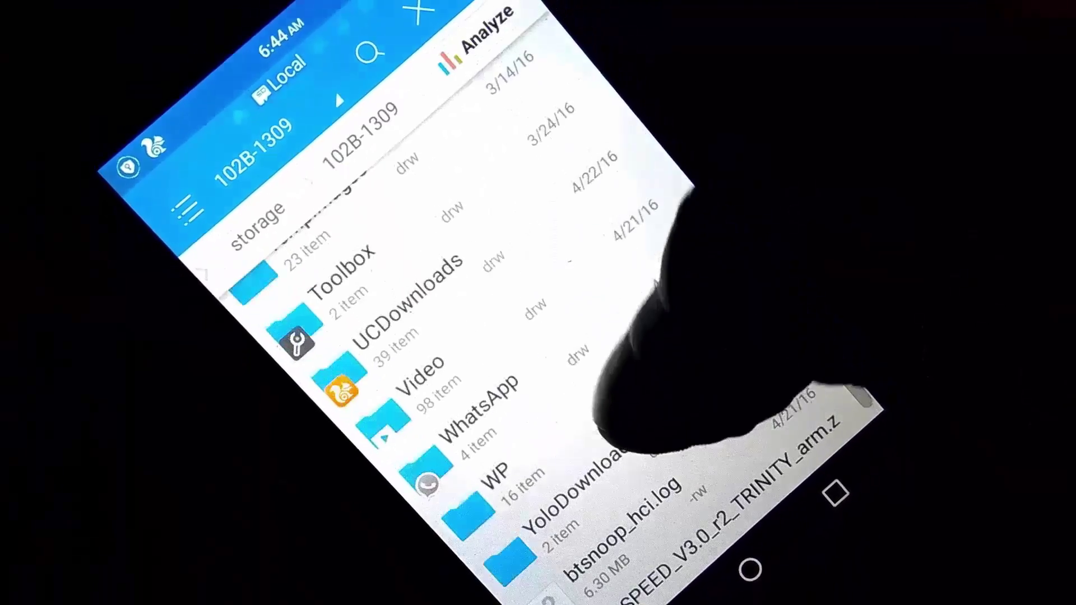
click(471, 278)
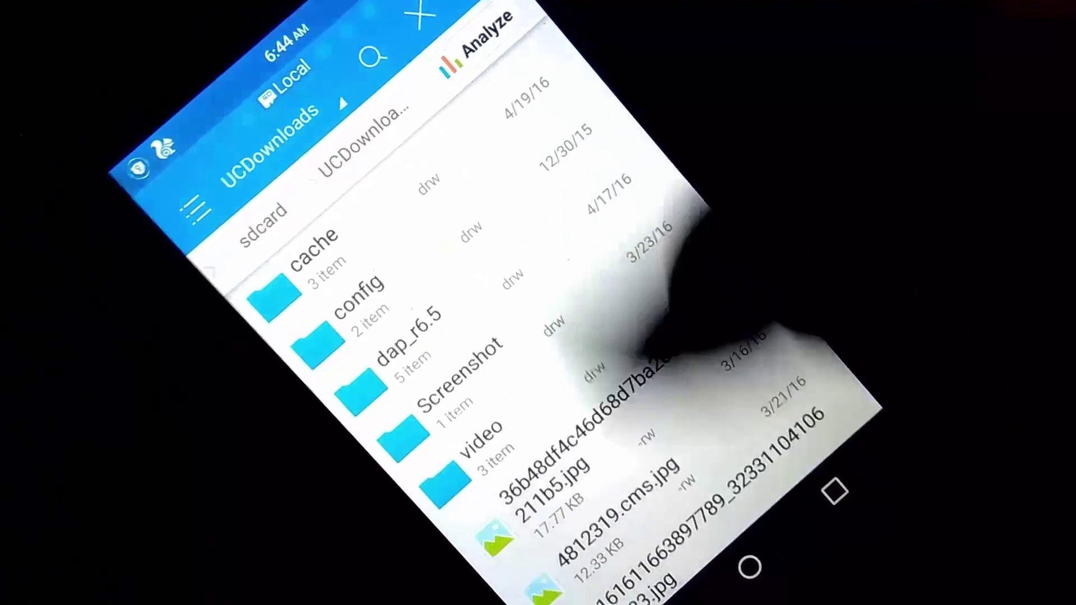
scroll(539, 253, down, 5)
scroll(589, 252, down, 5)
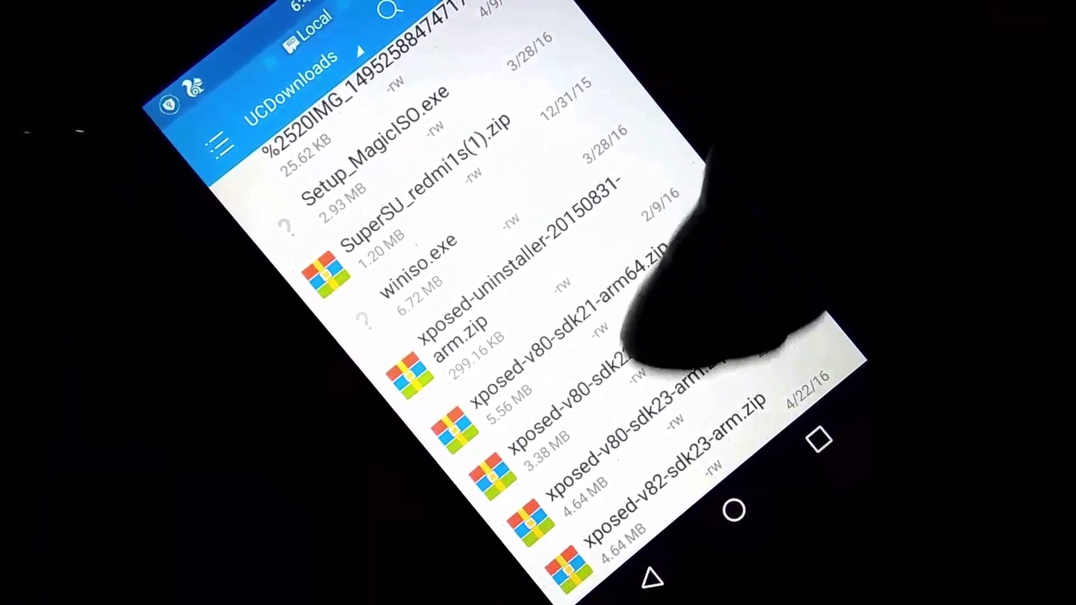
click(728, 479)
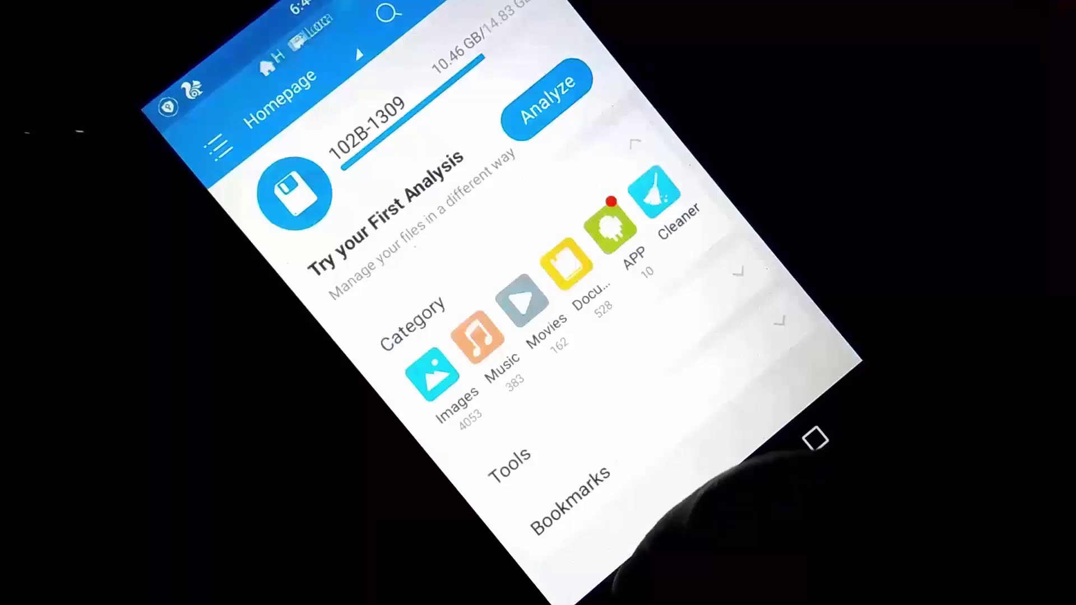
click(690, 534)
Step: Power off the phone from its power menu
key(XF86PowerOff)
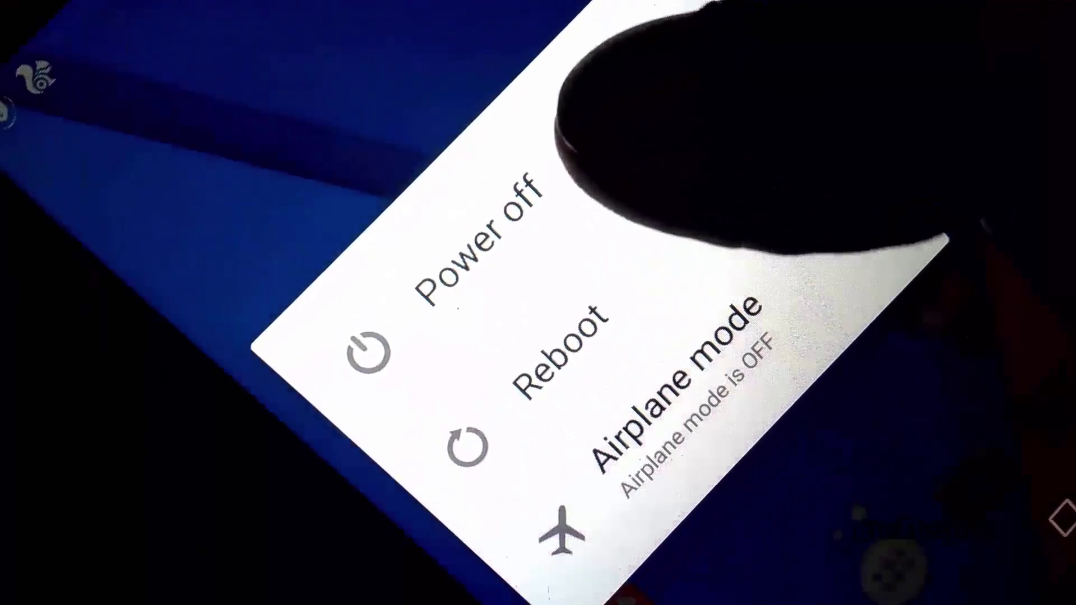
click(640, 144)
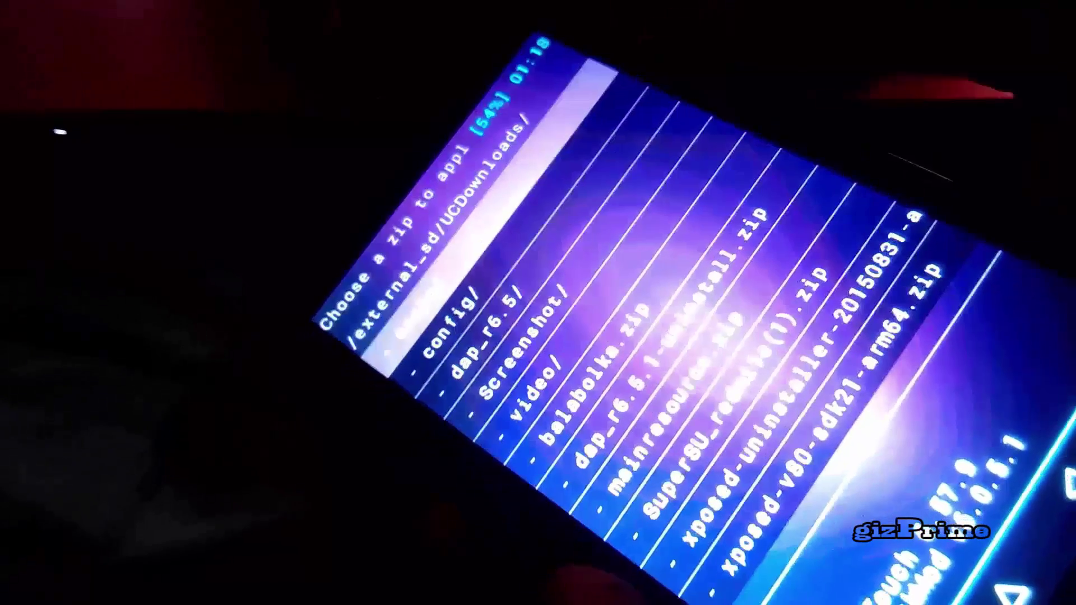
scroll(656, 336, down, 3)
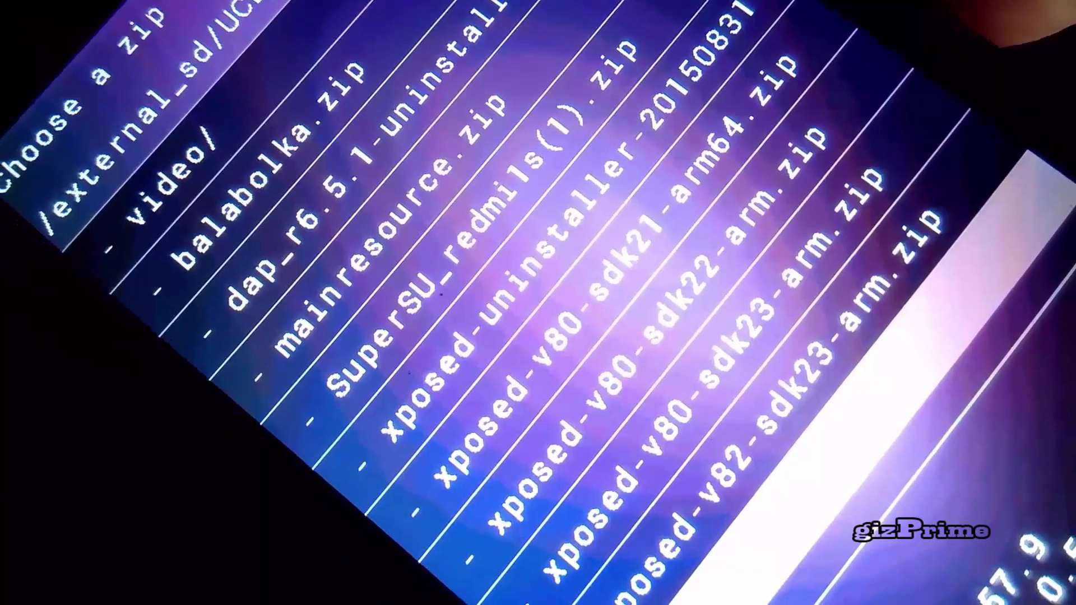
Step: Flash xposed-v82-sdk23-arm.zip from the recovery file list and confirm the install
key(Up)
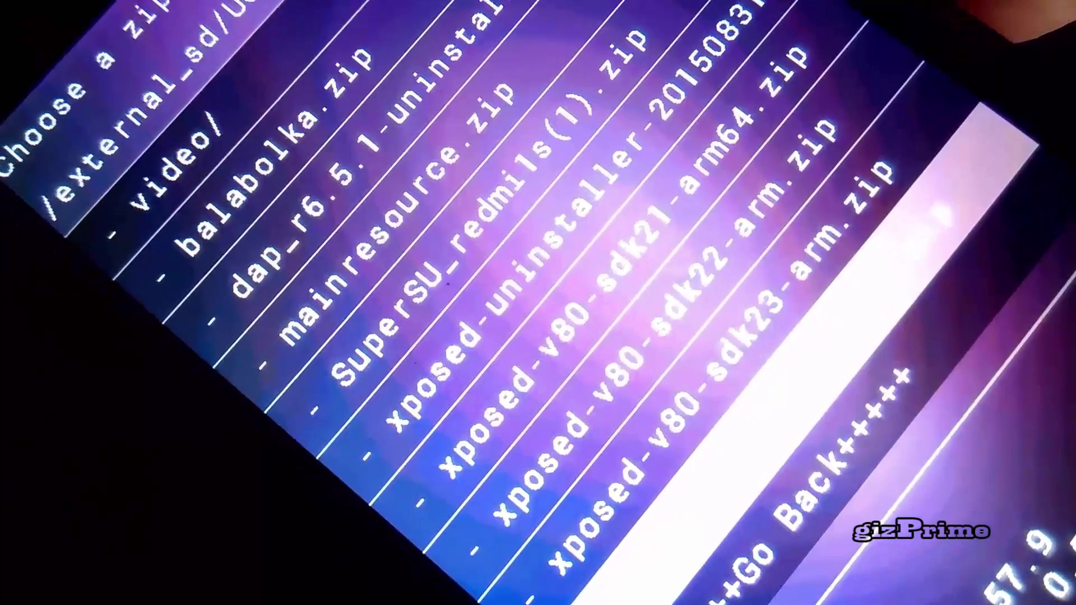
key(Return)
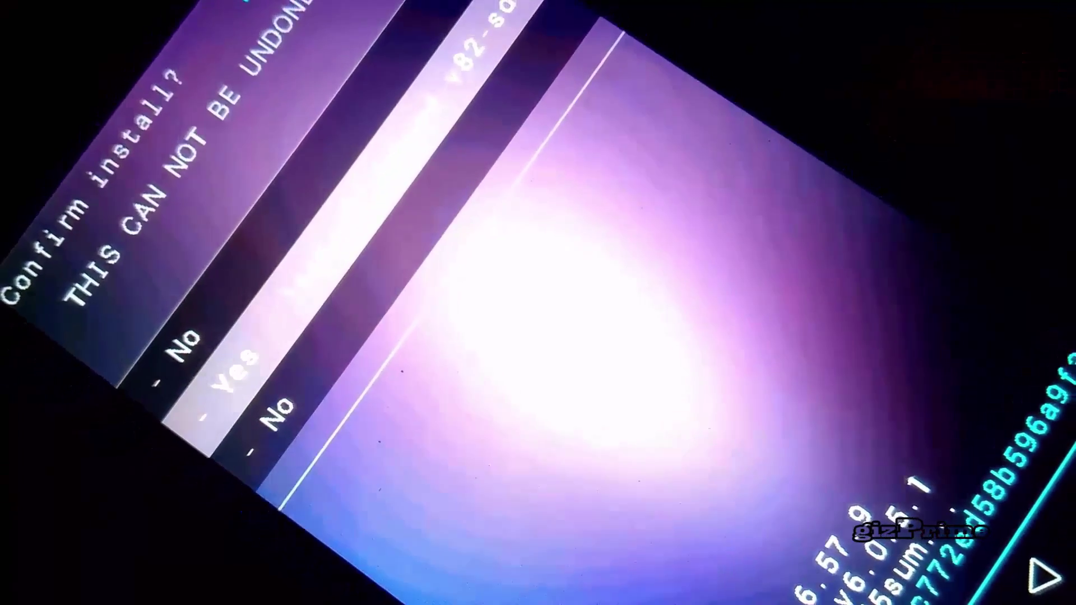
key(Return)
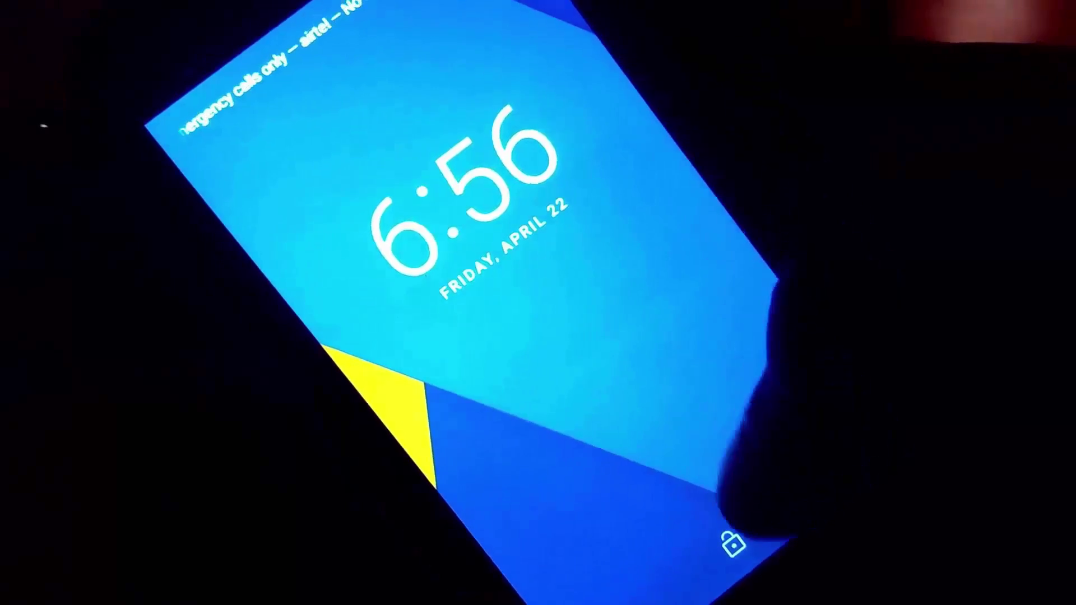
Step: Unlock the phone and page through the app drawer listing Xposed Installer and SuperSU
drag(720, 456, 636, 194)
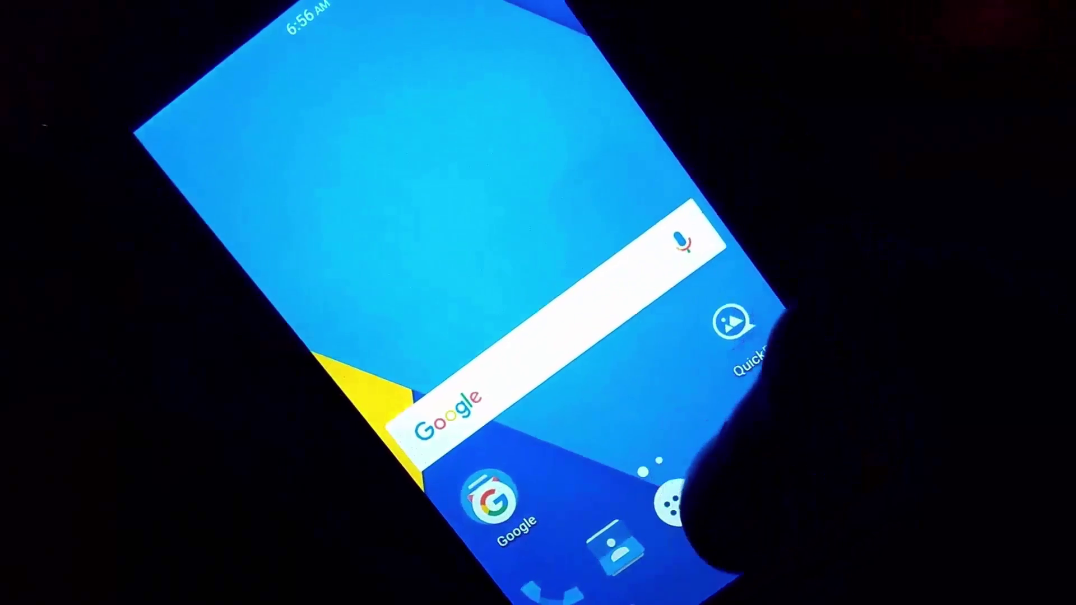
drag(664, 480, 715, 370)
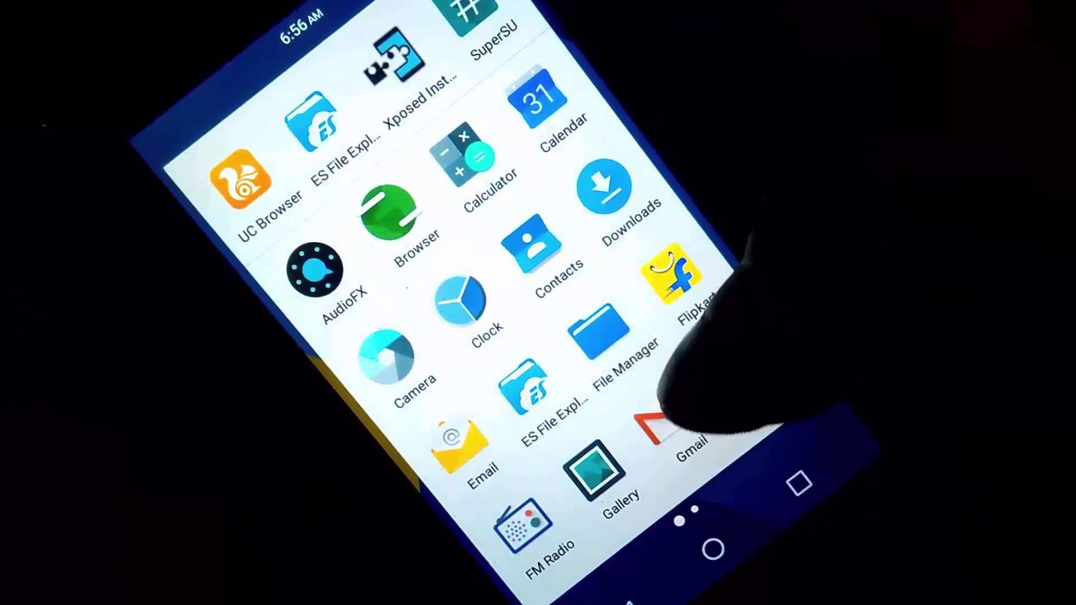
drag(605, 437, 547, 320)
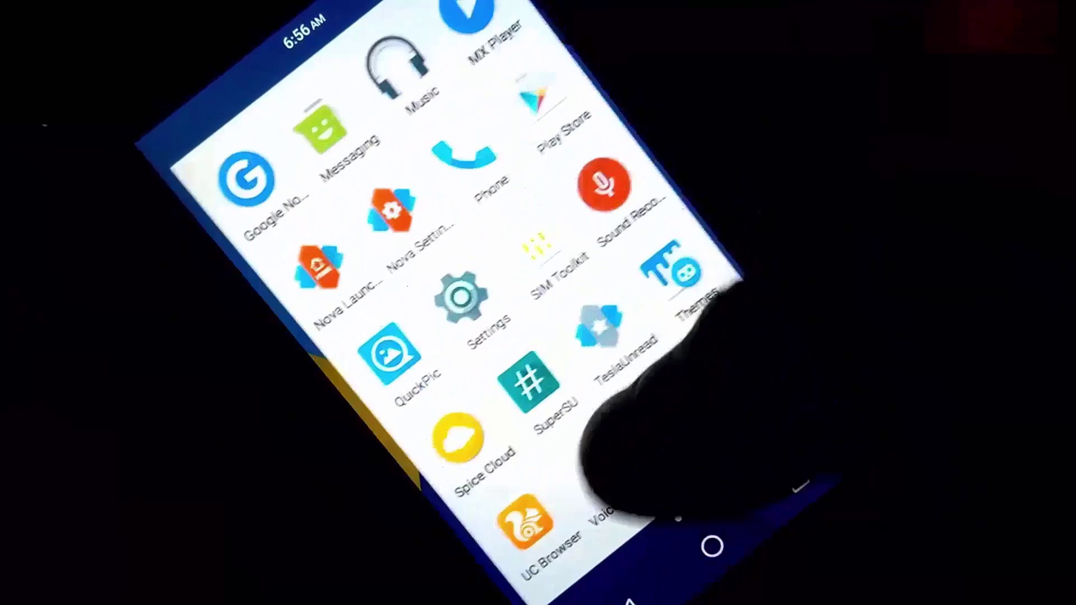